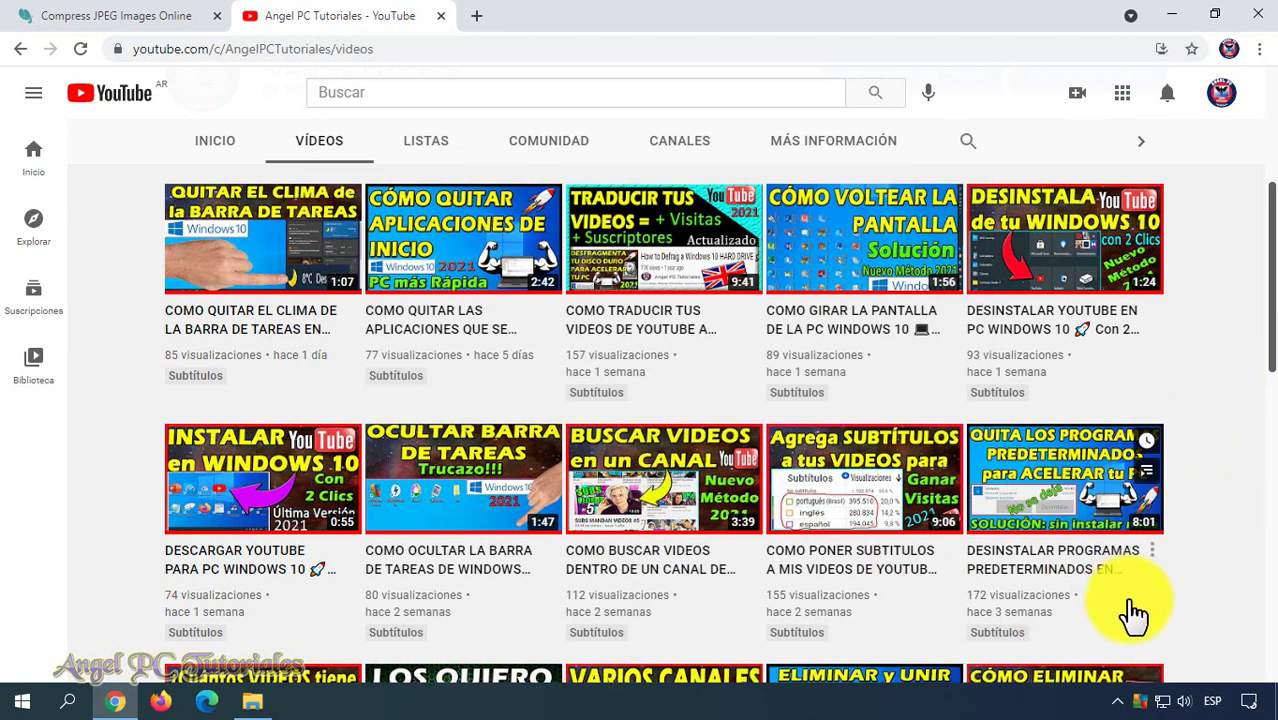
Switch to the Música folder in File Explorer and open the PNG "como quitar el clima de la barra de tareas en windows 10" in Paint
click(252, 700)
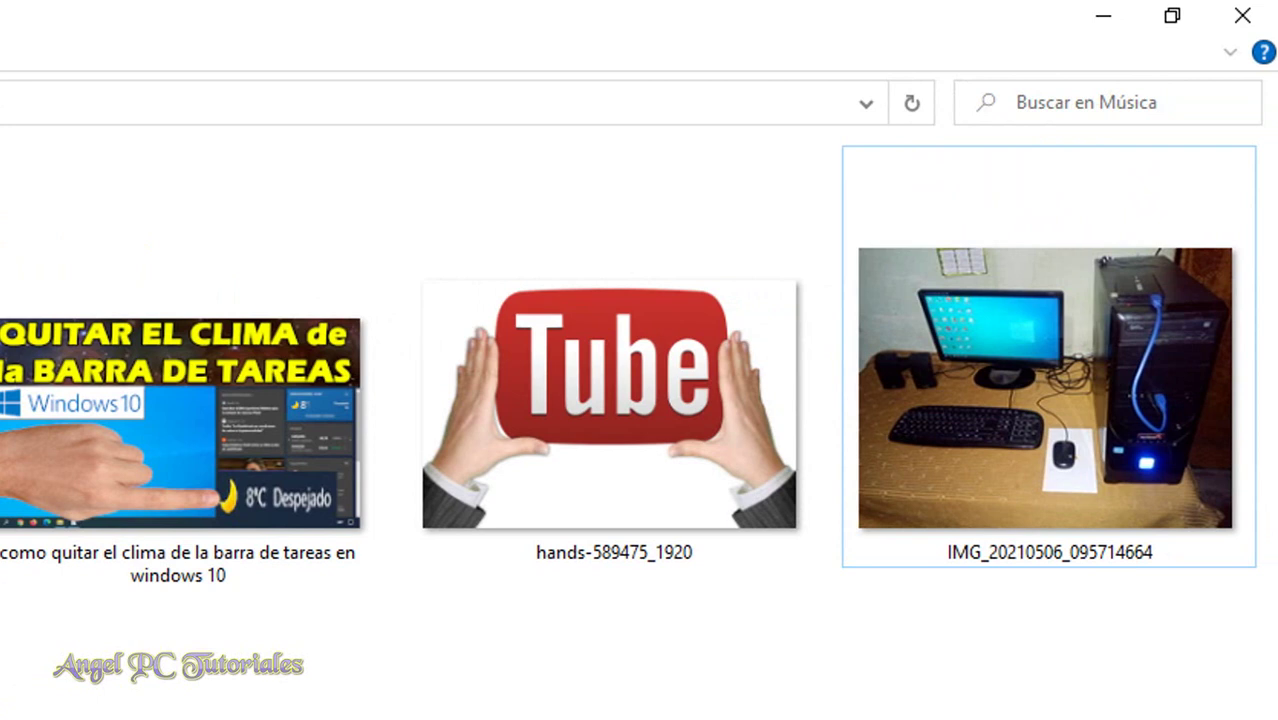
mouse_move(1003, 460)
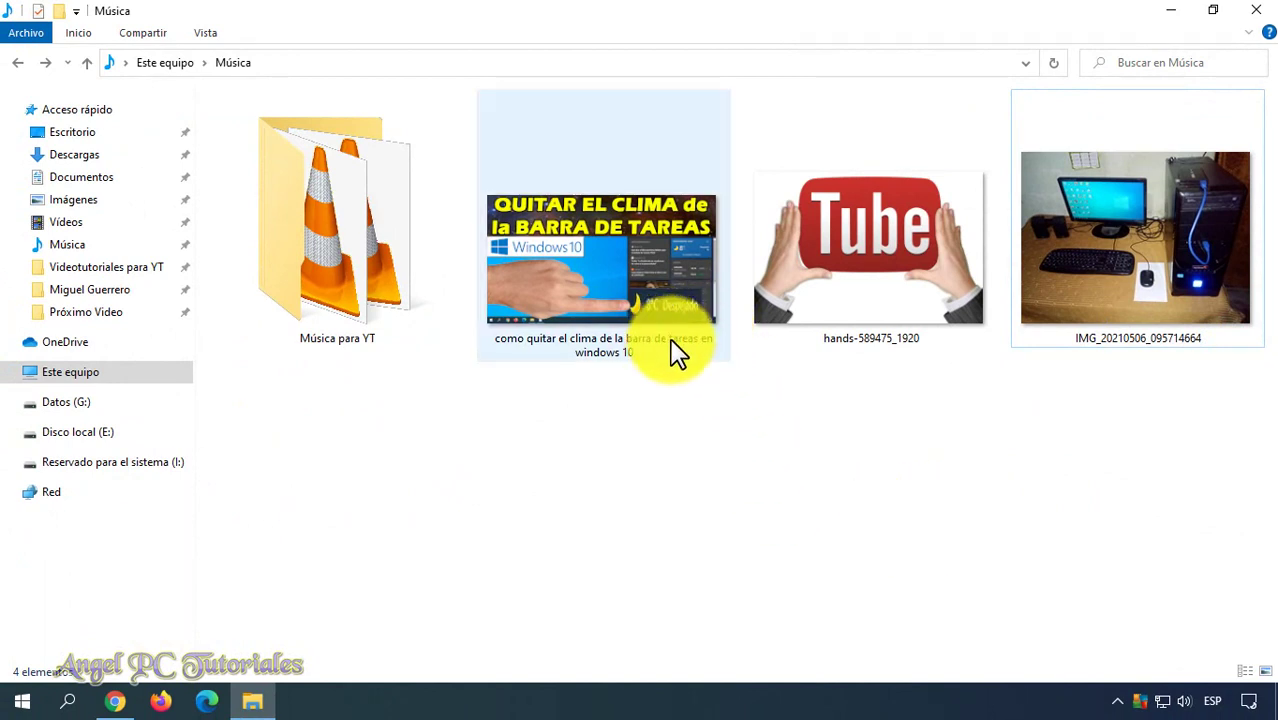
mouse_move(1137, 287)
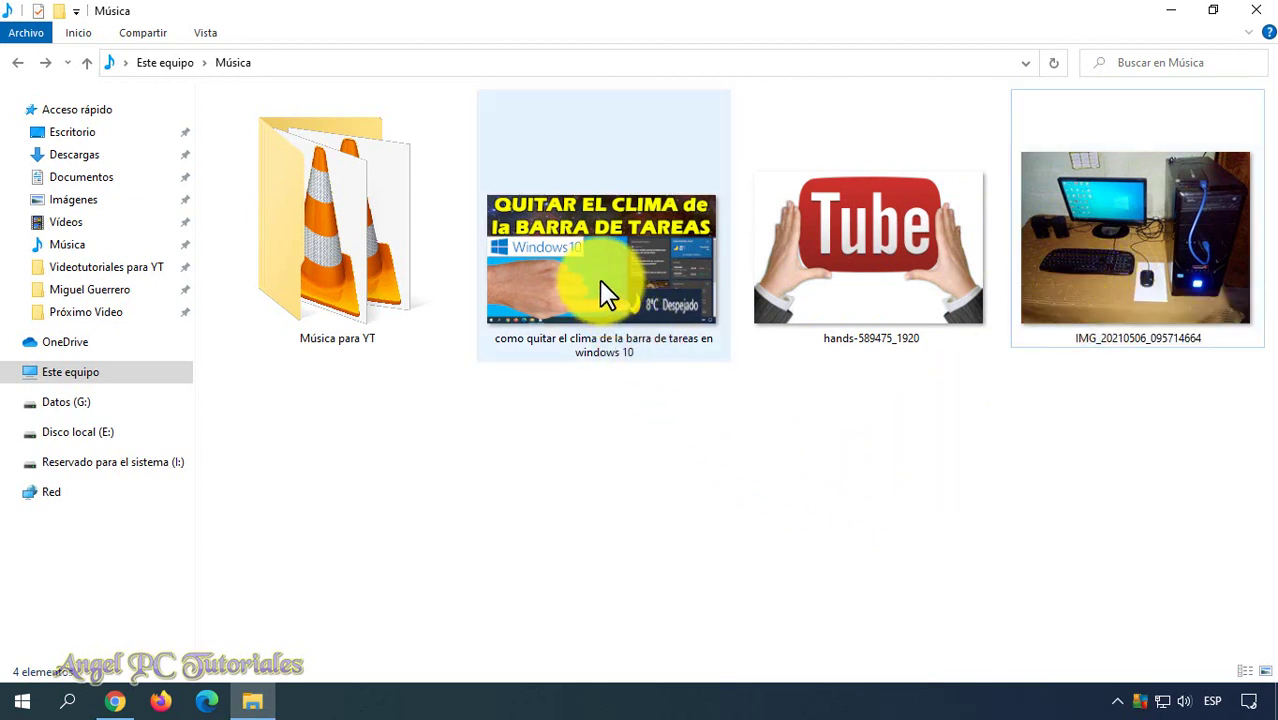
mouse_move(600, 281)
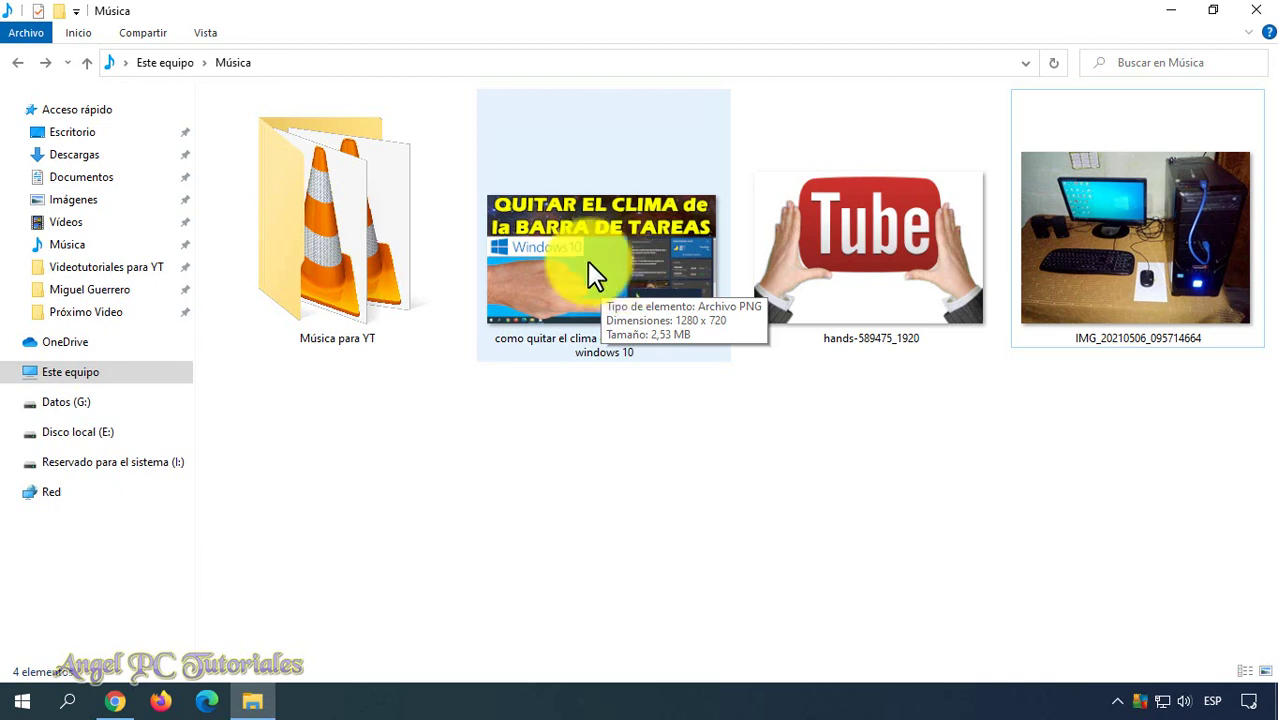
right_click(618, 271)
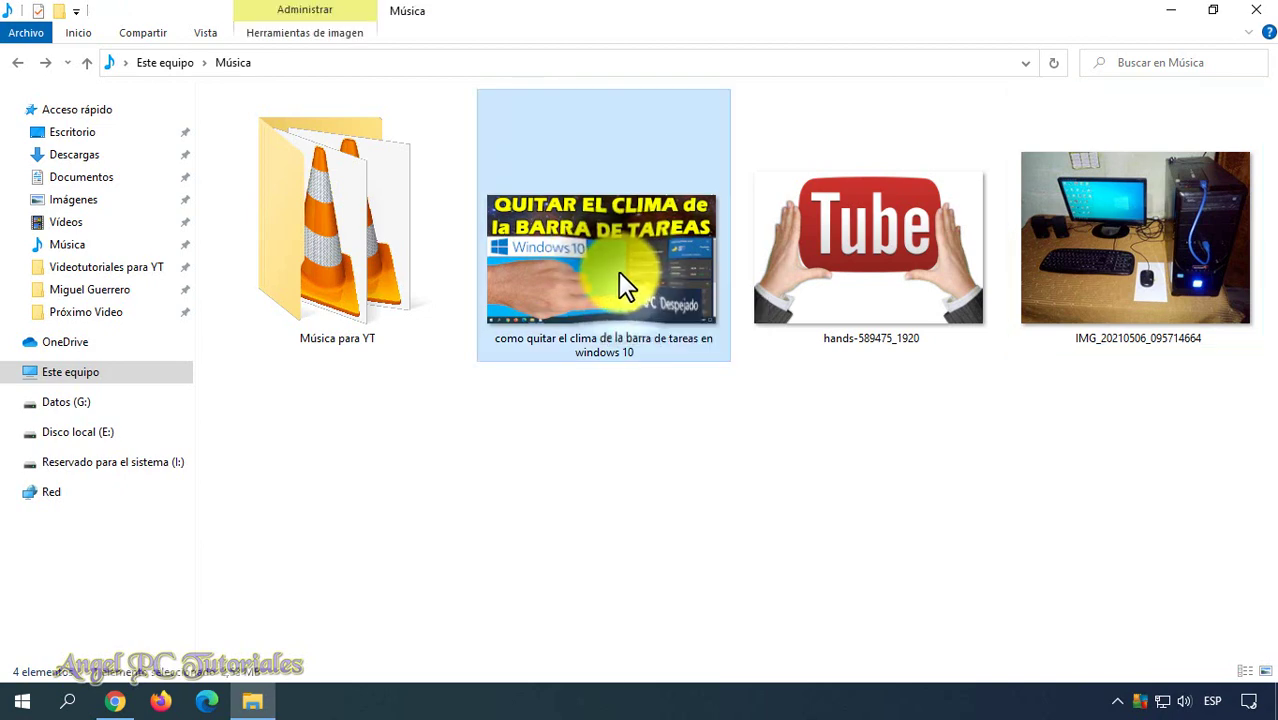
mouse_move(572, 455)
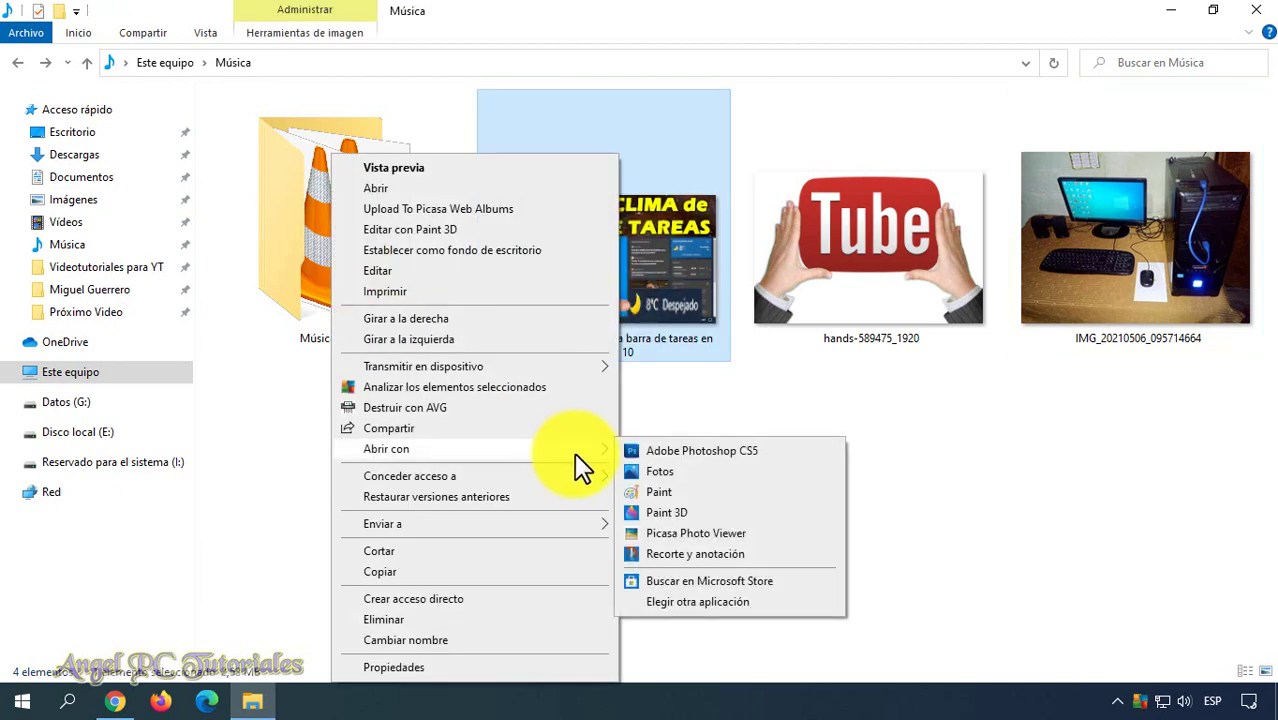
click(678, 492)
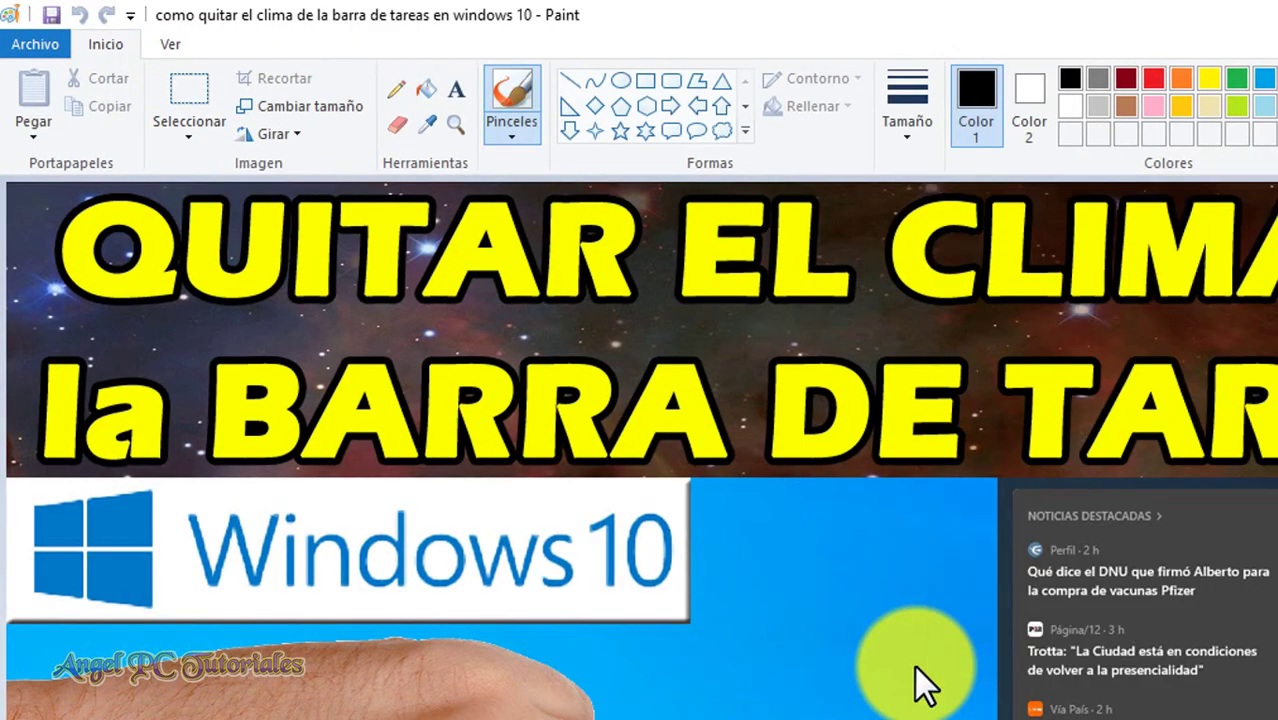
Save a JPEG copy of the image under the same name in the Música folder, and return to that folder
click(26, 52)
mouse_move(210, 249)
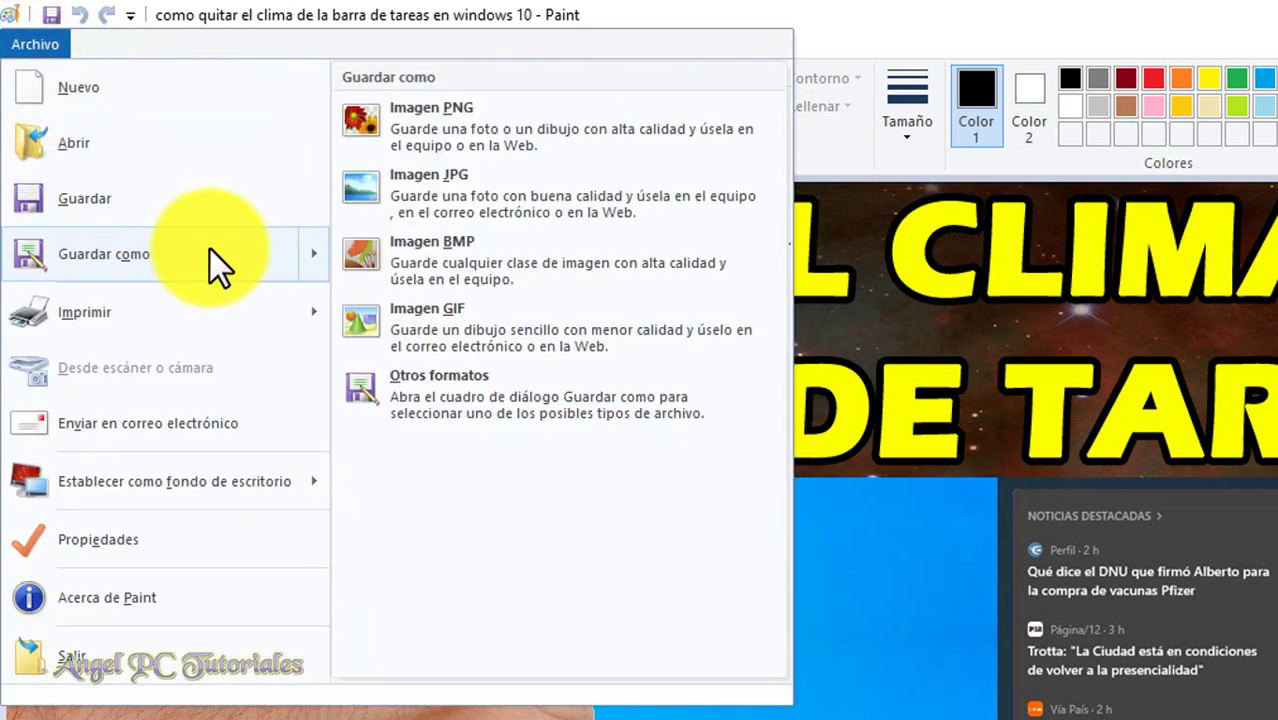
click(437, 198)
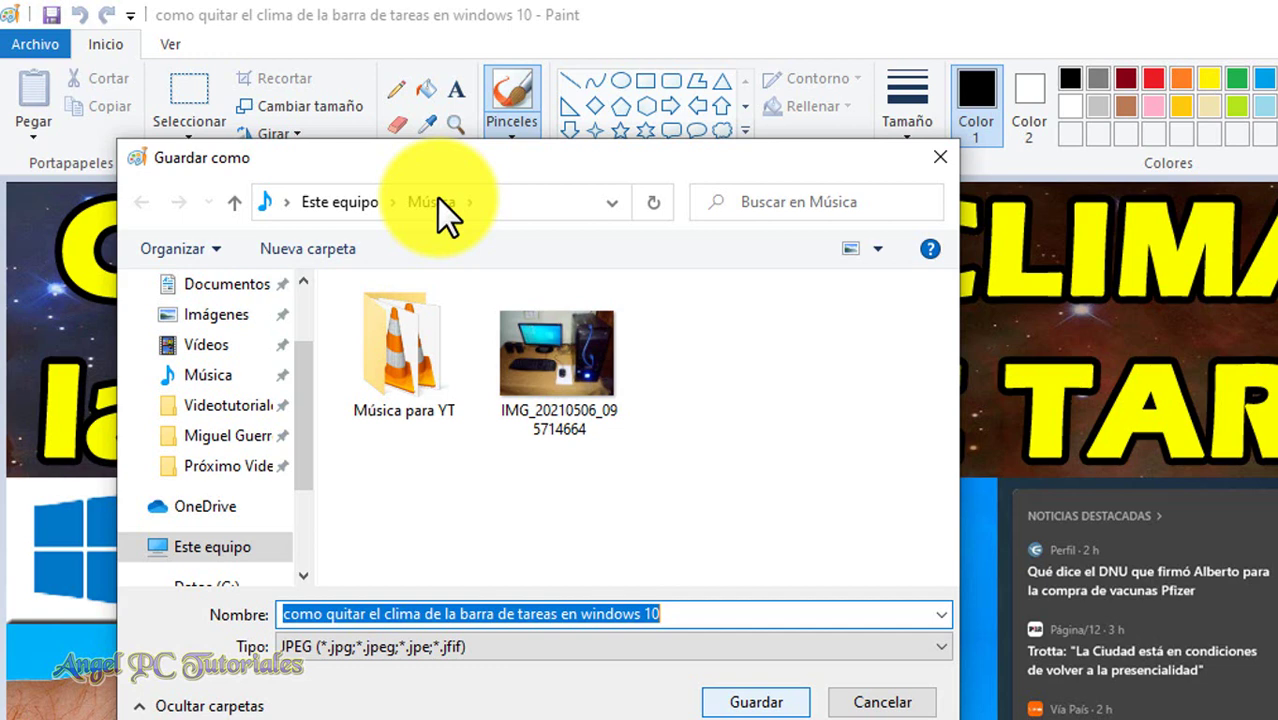
click(756, 700)
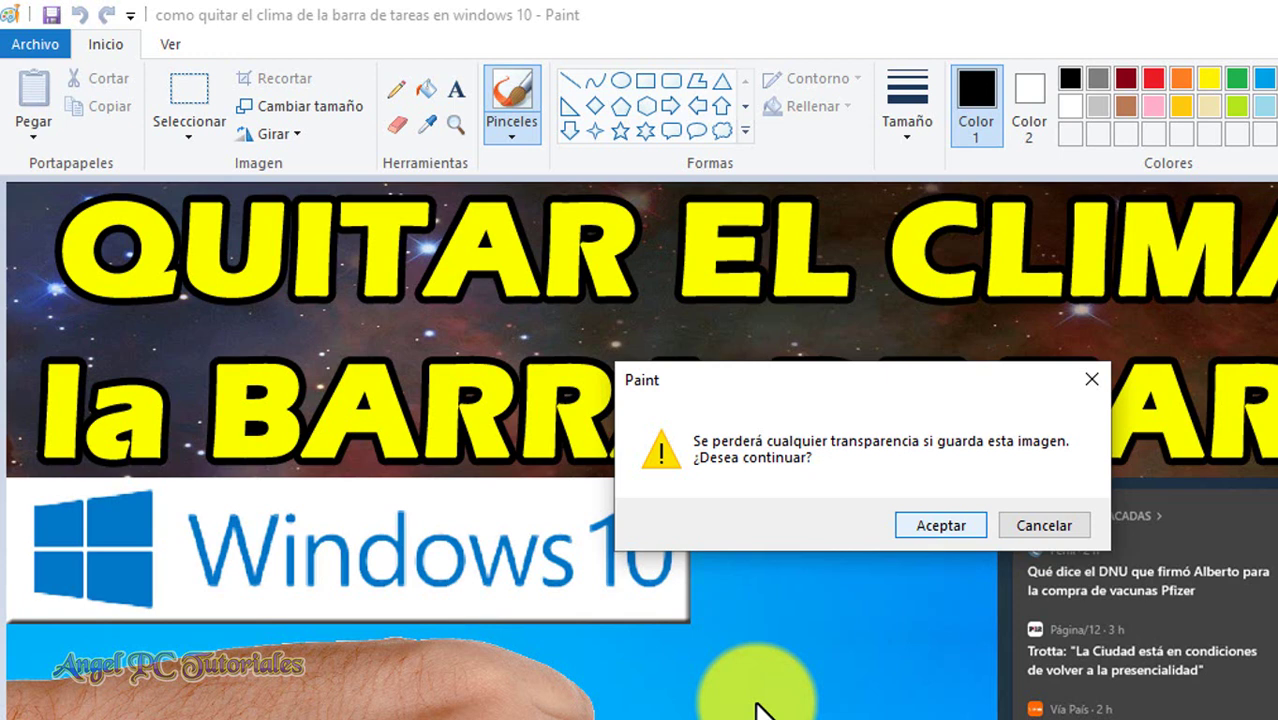
click(940, 525)
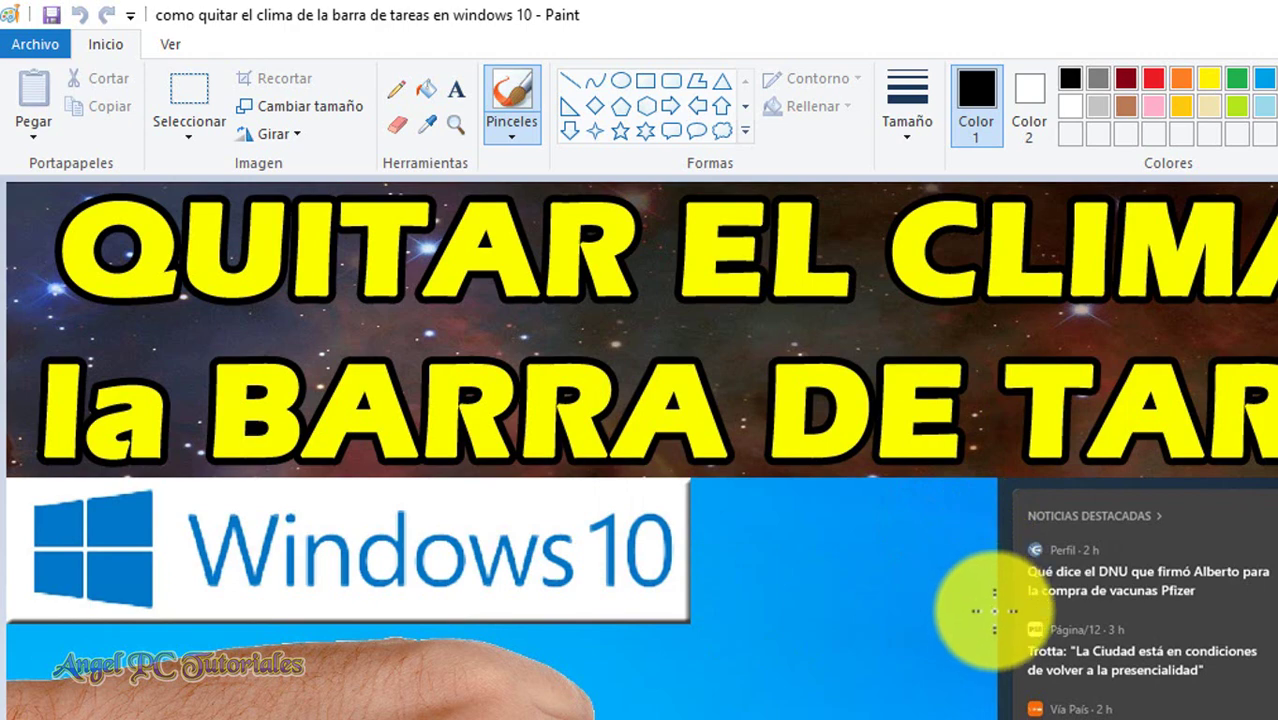
scroll(1190, 565, down, 5)
scroll(1188, 575, up, 5)
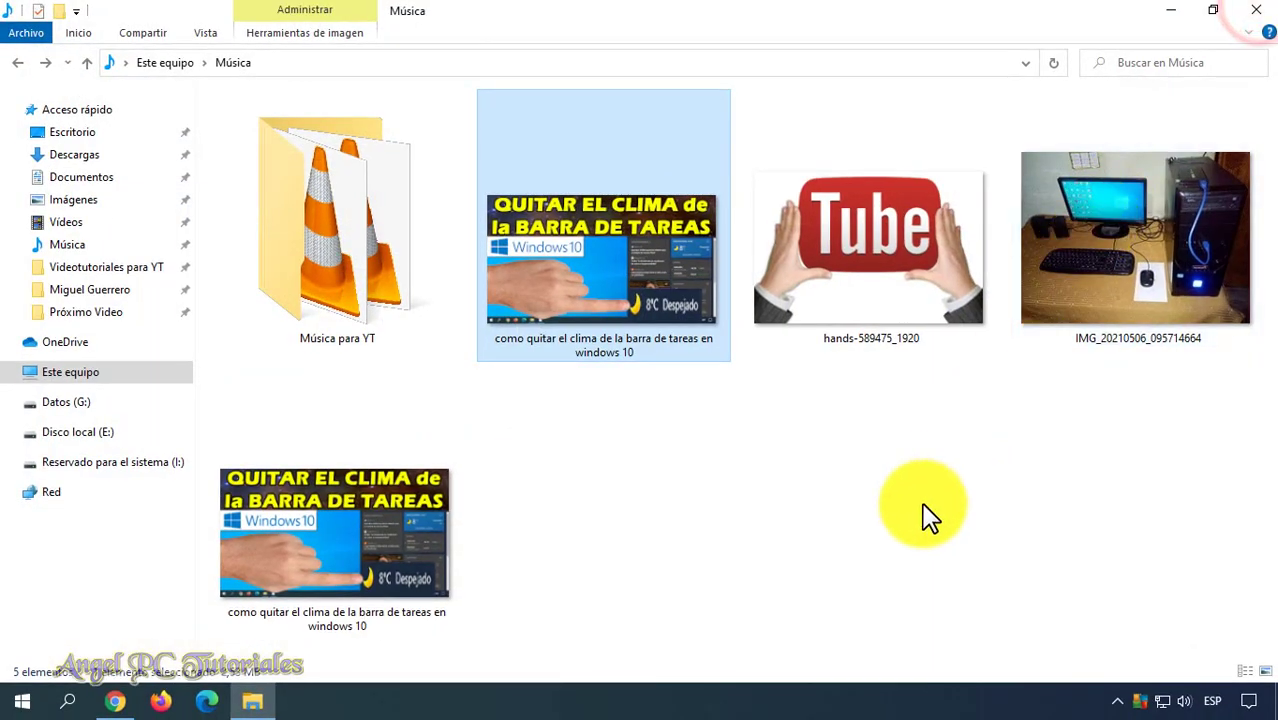
click(890, 550)
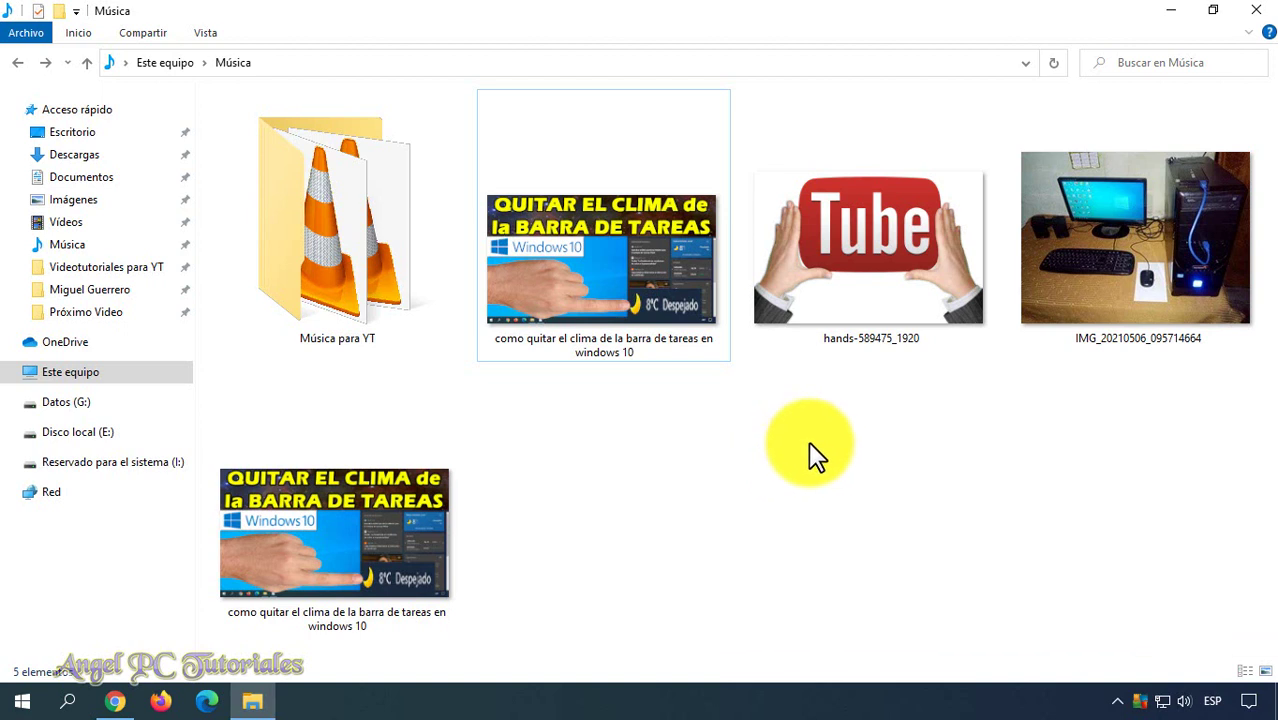
Preview the hands-589475_1920 image to examine its background, and close the preview
click(860, 292)
double_click(859, 290)
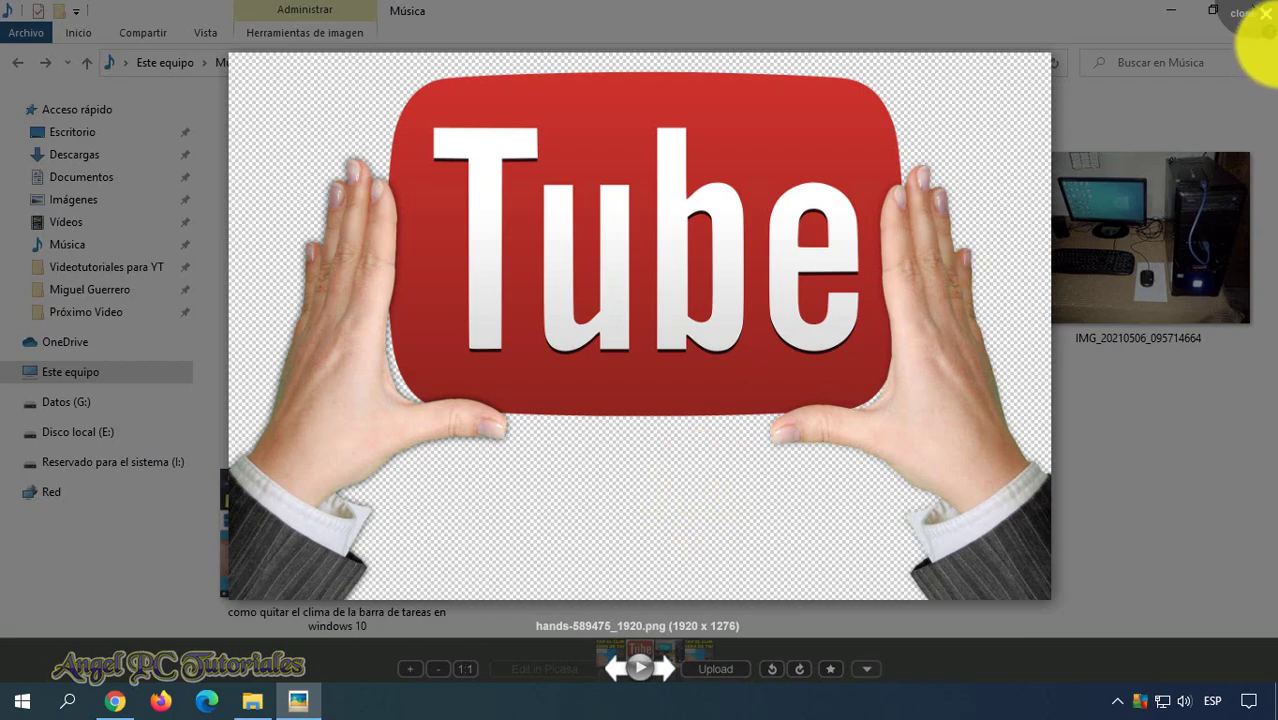
click(1265, 13)
click(927, 475)
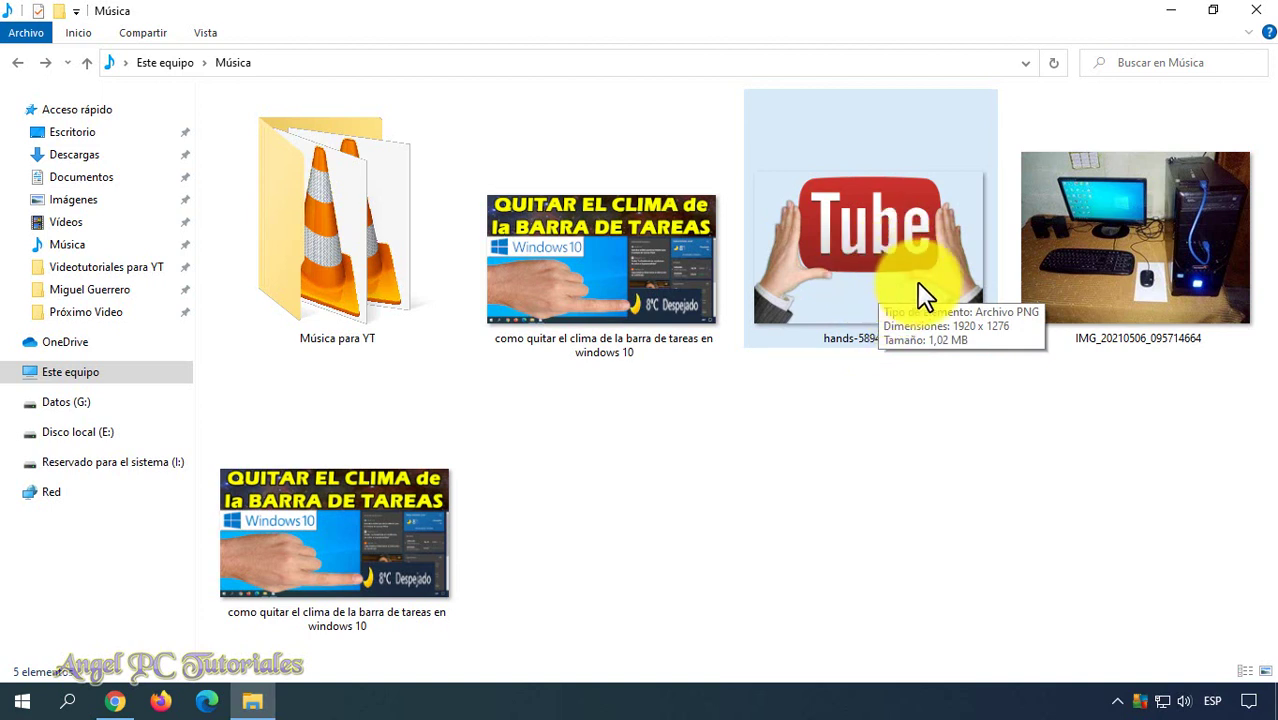
Switch to the Compress JPEG site in Chrome and set its language to Español
click(126, 706)
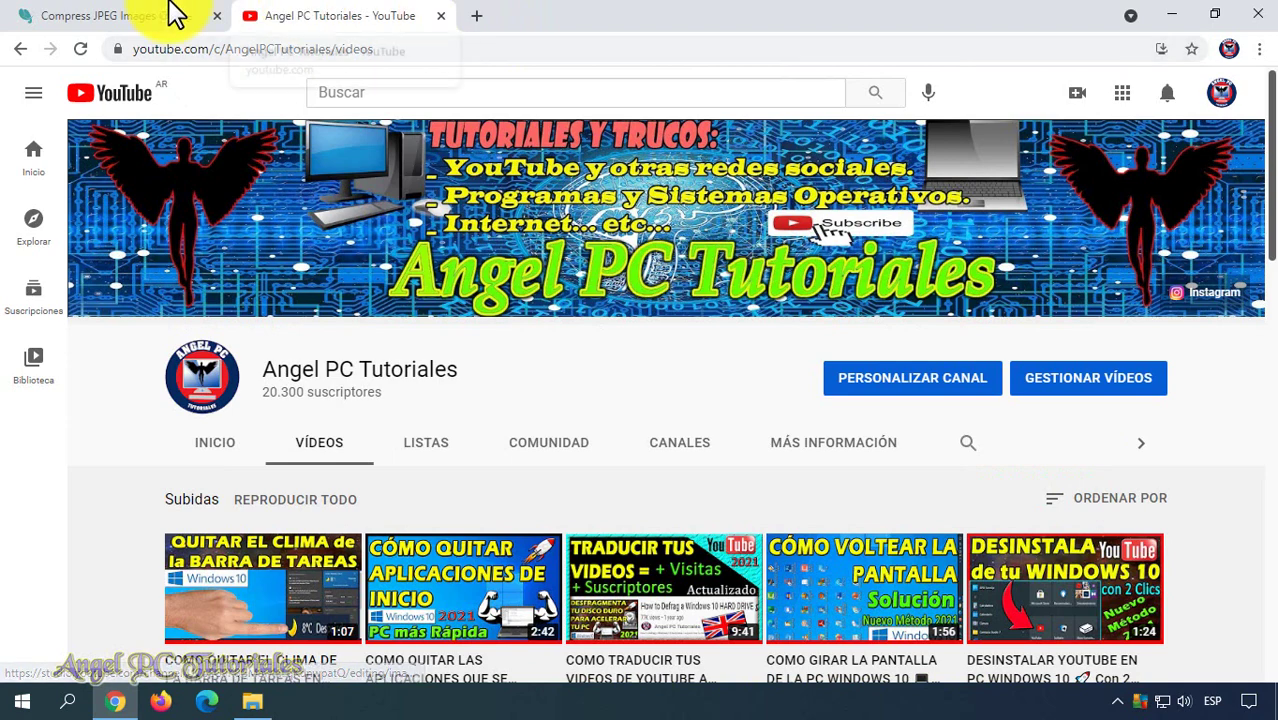
click(72, 14)
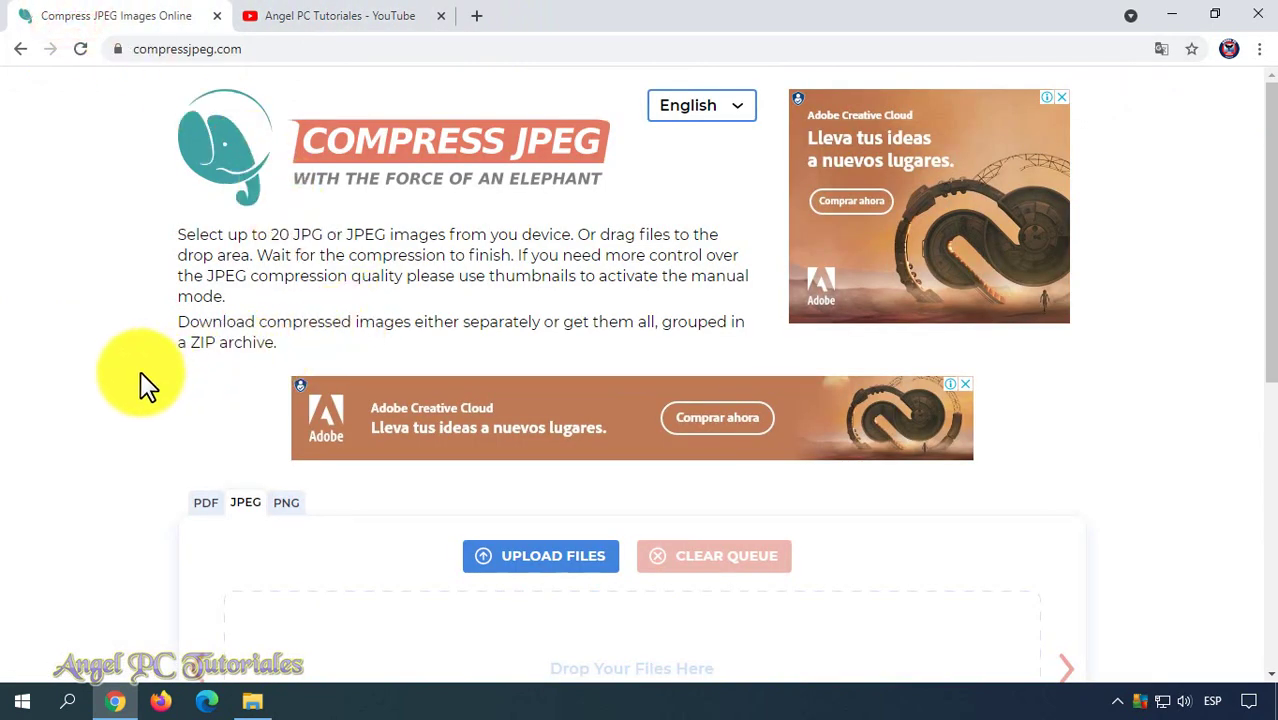
click(727, 117)
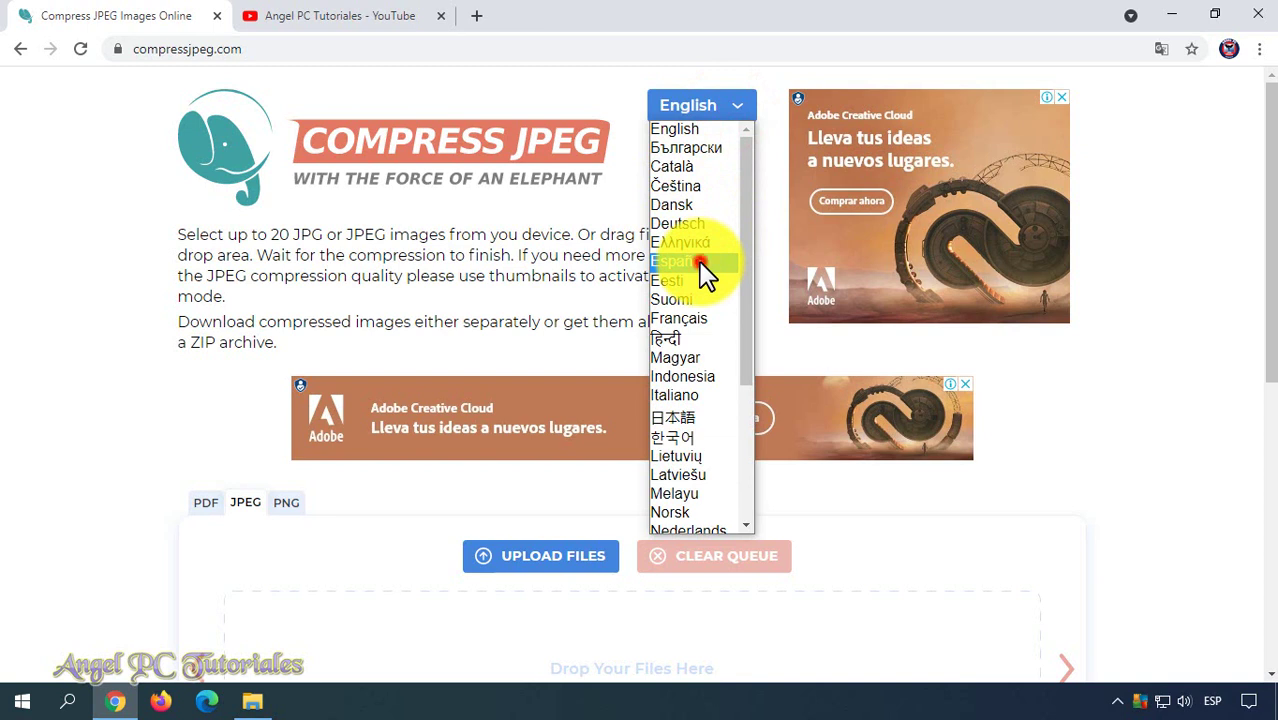
click(700, 265)
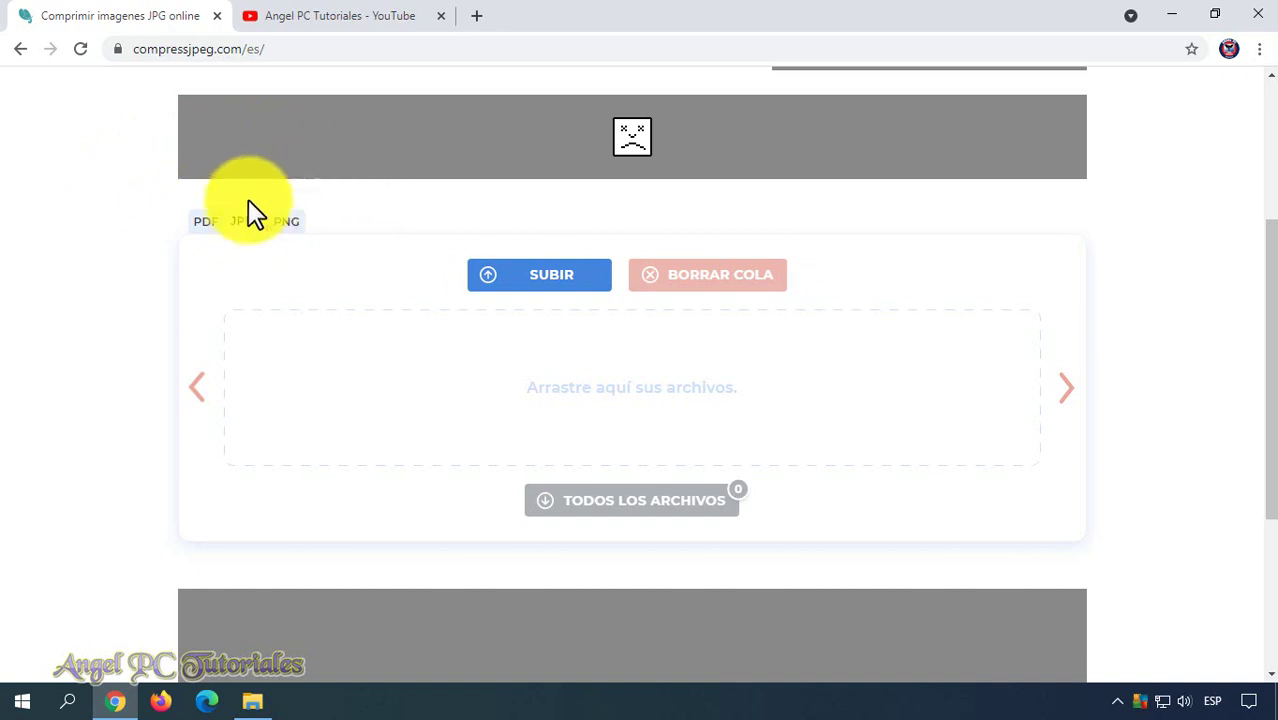
Check the details of IMG_20210506_095714664 in the Música folder, and upload that photo to the JPEG compressor
click(252, 706)
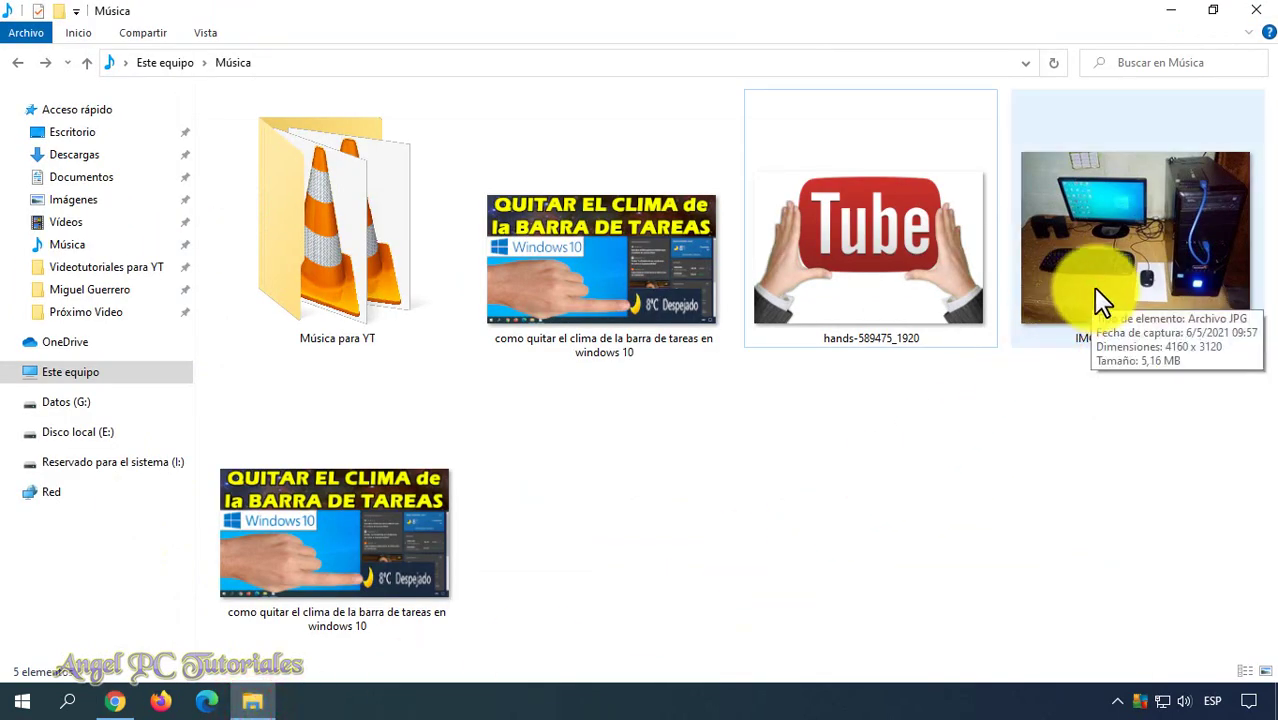
click(1171, 10)
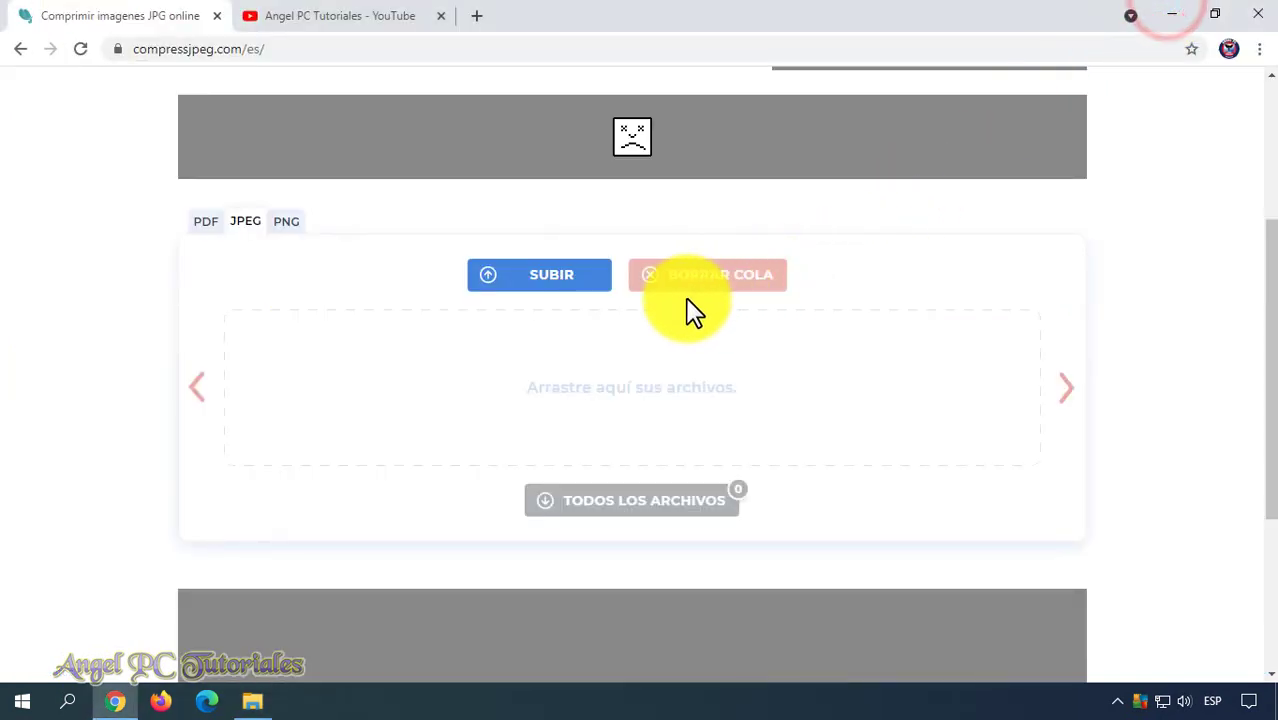
click(553, 288)
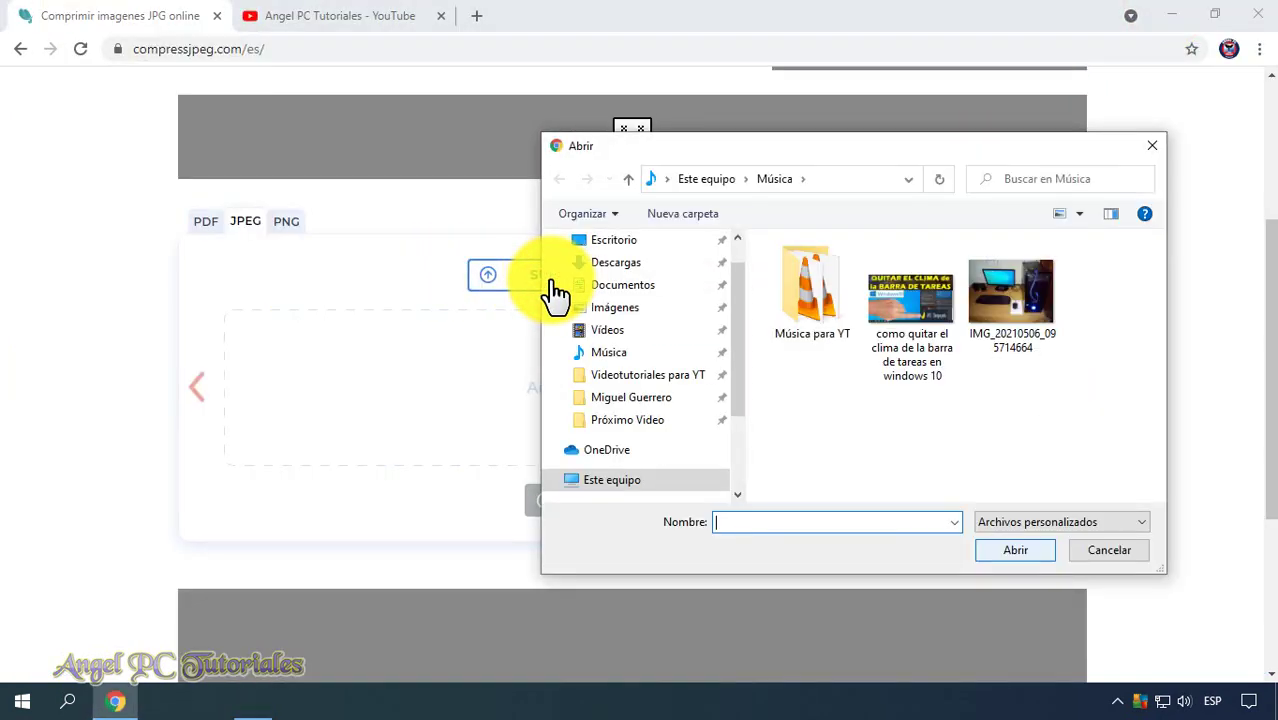
click(1008, 320)
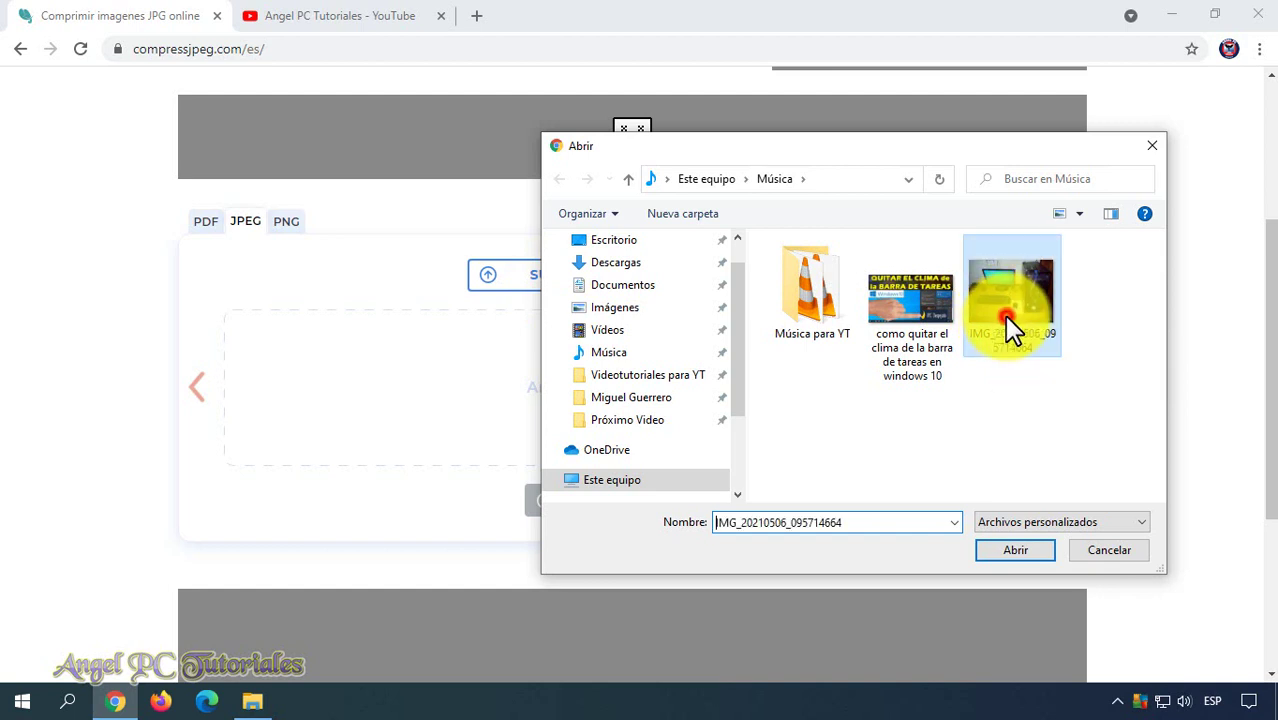
click(1002, 552)
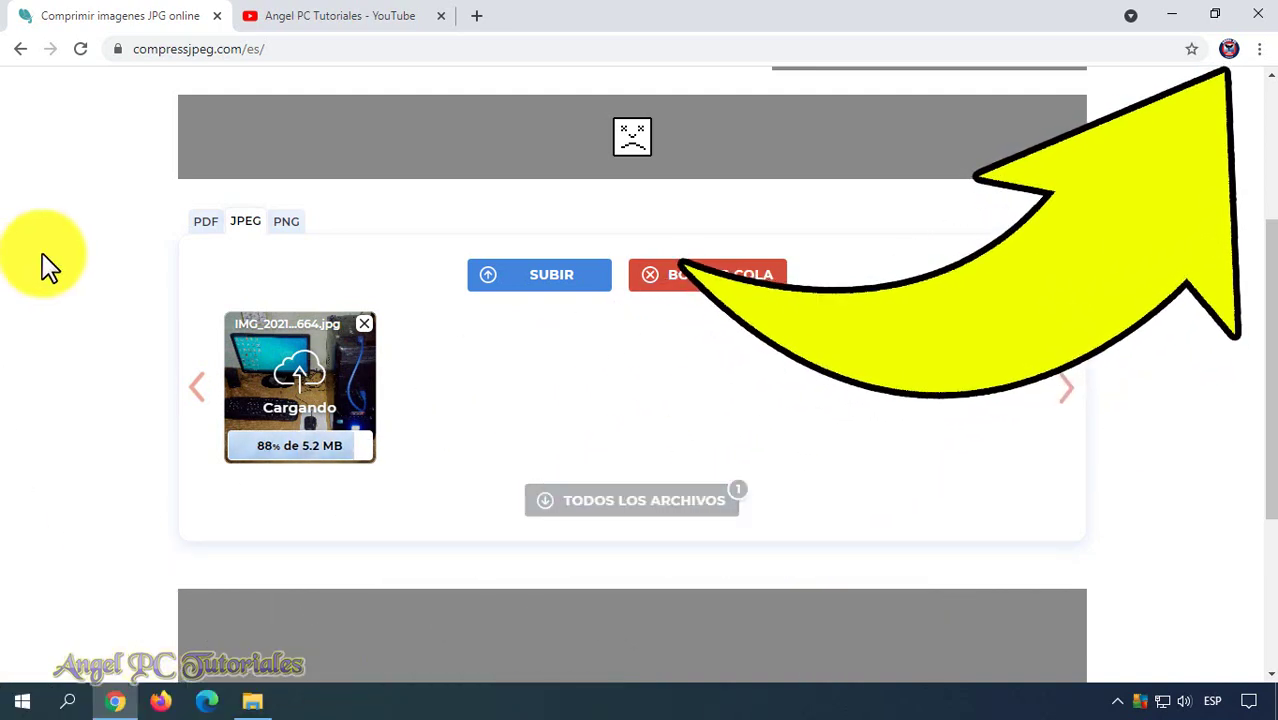
Look over the Angel PC Tutoriales channel page on YouTube and close its tab
click(328, 13)
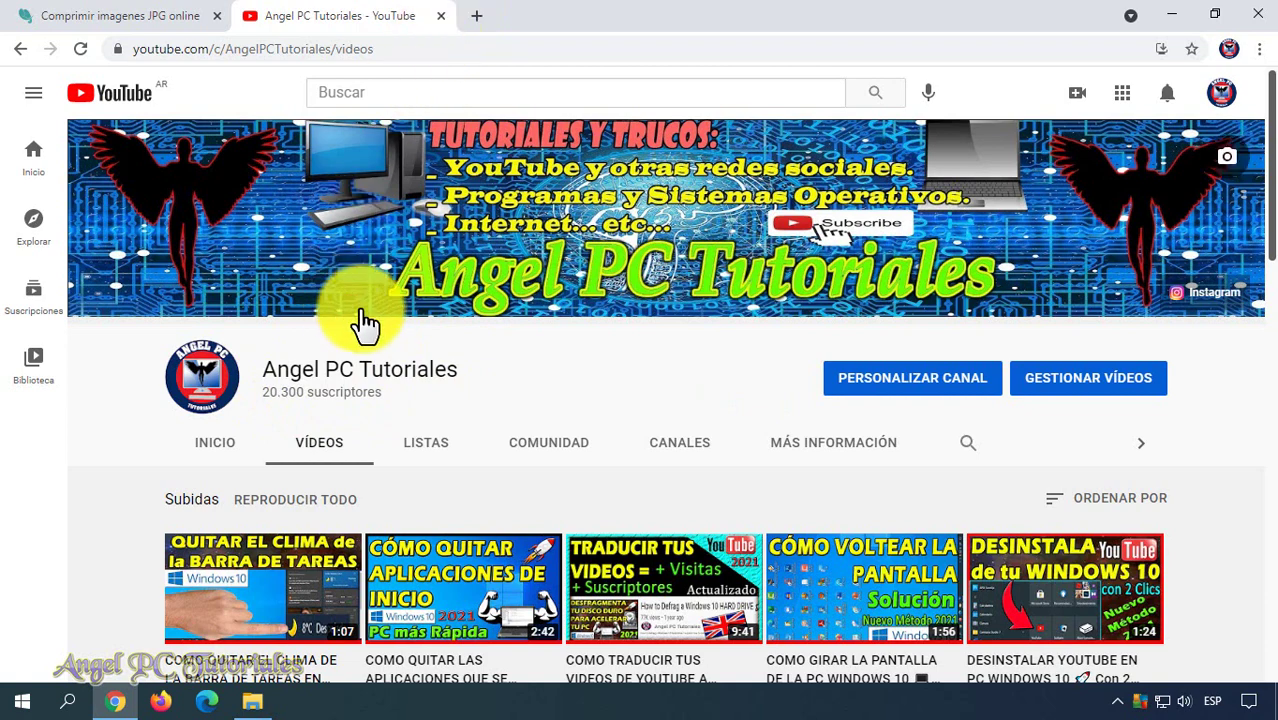
drag(374, 394, 287, 400)
click(287, 400)
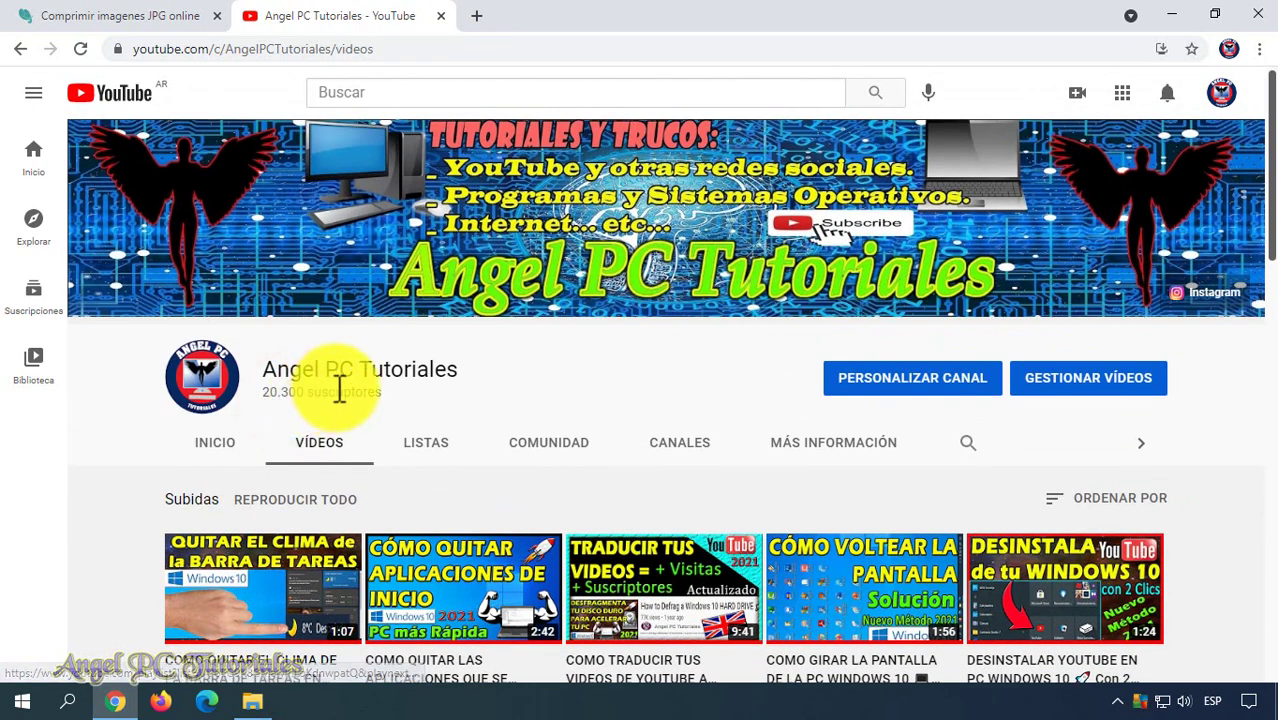
click(440, 16)
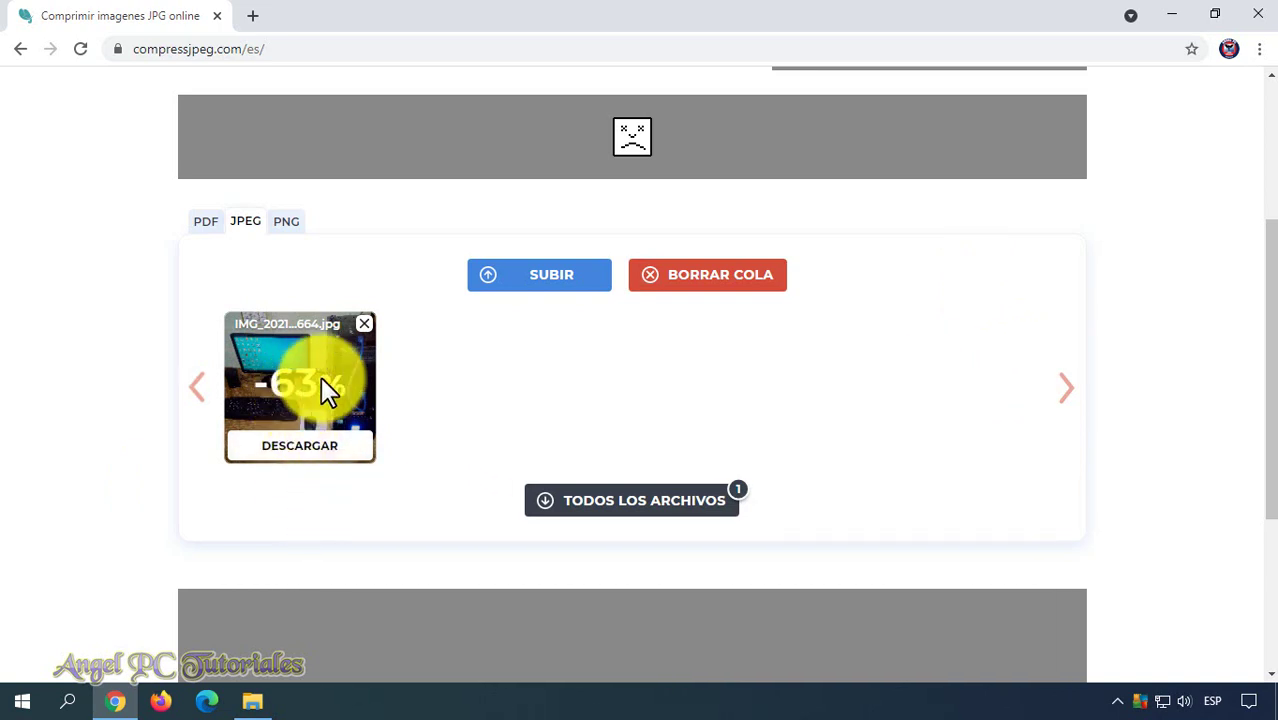
Open the original-versus-compressed quality comparison for the uploaded photo IMG_20210506_095714664.jpg
scroll(1240, 352, down, 1)
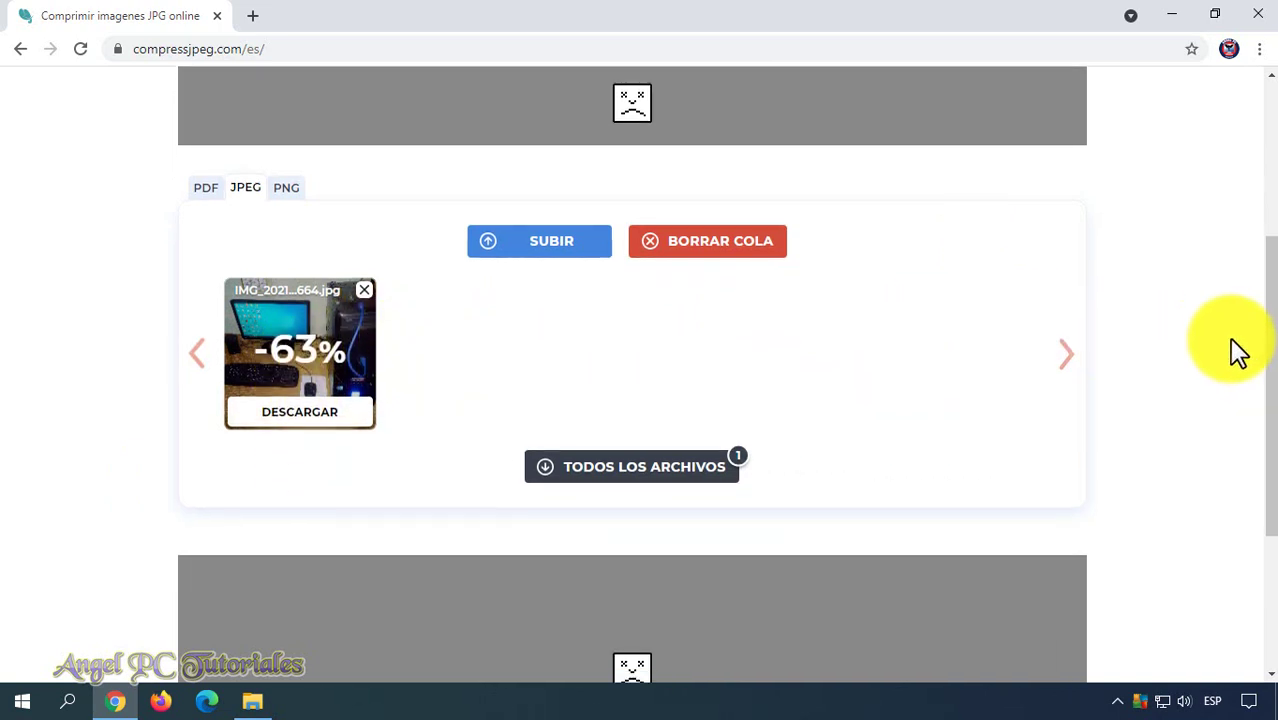
scroll(282, 490, up, 1)
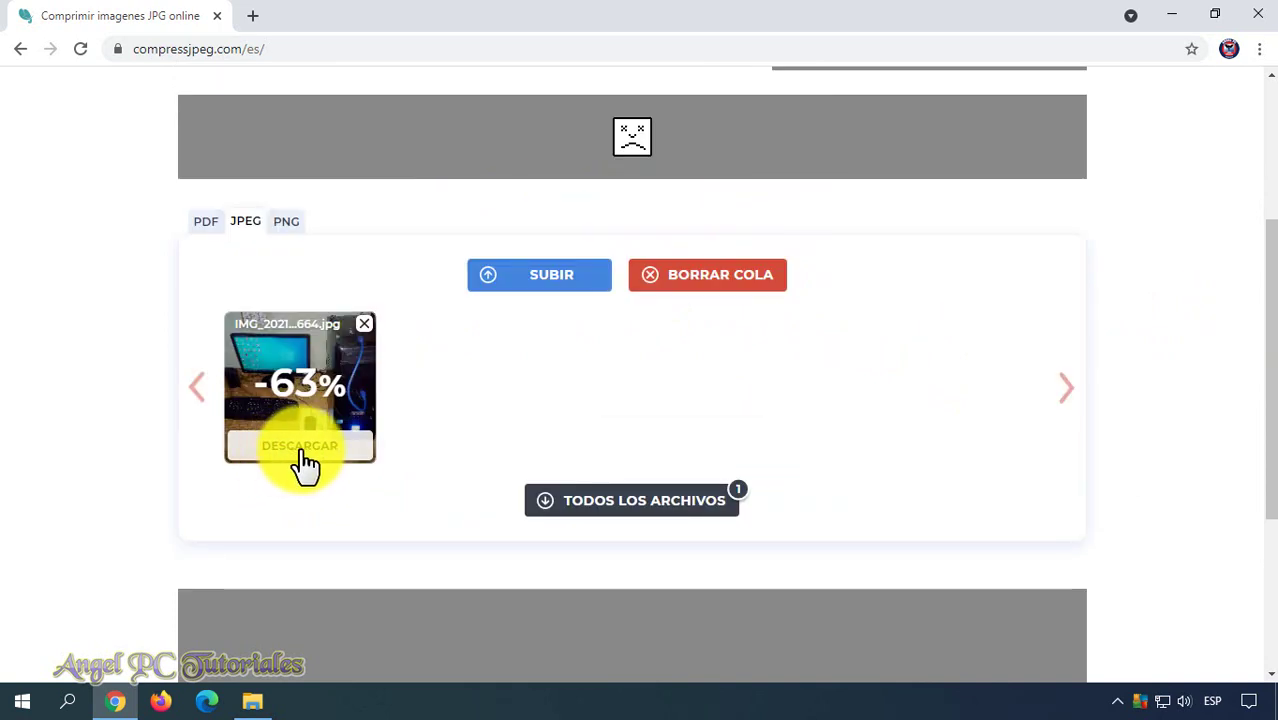
click(289, 381)
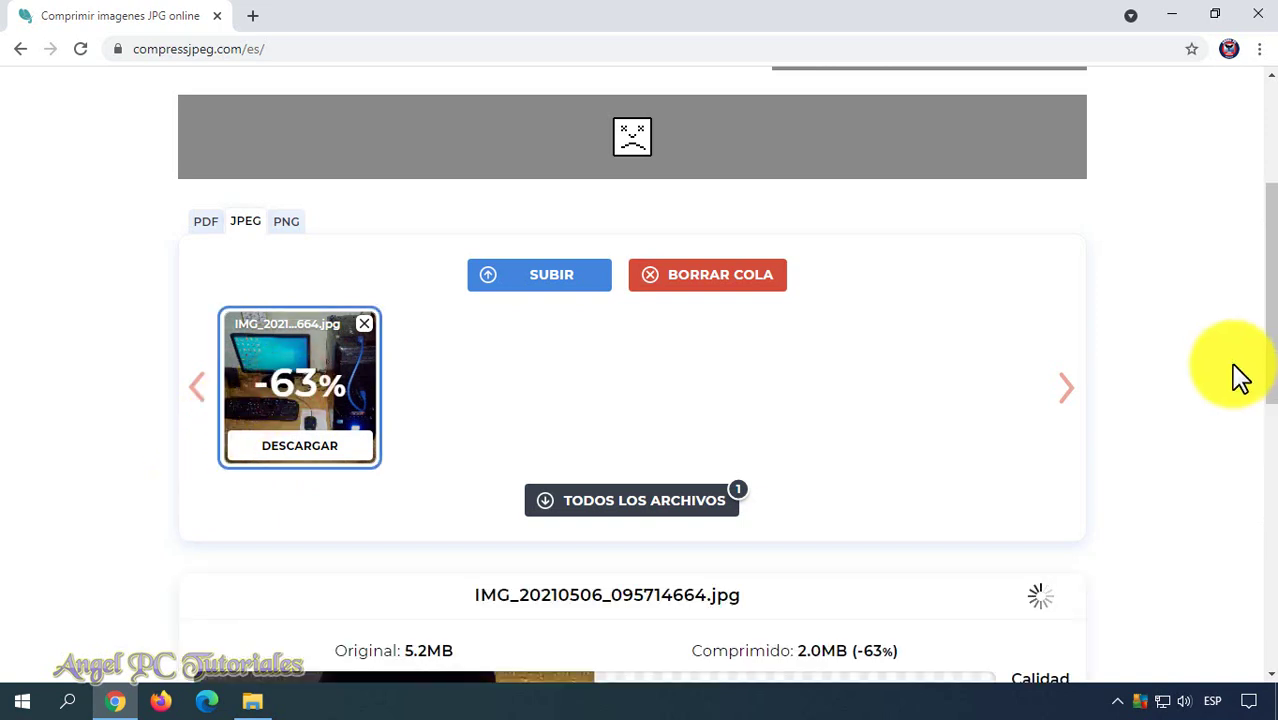
scroll(1228, 375, down, 3)
scroll(1210, 373, down, 1)
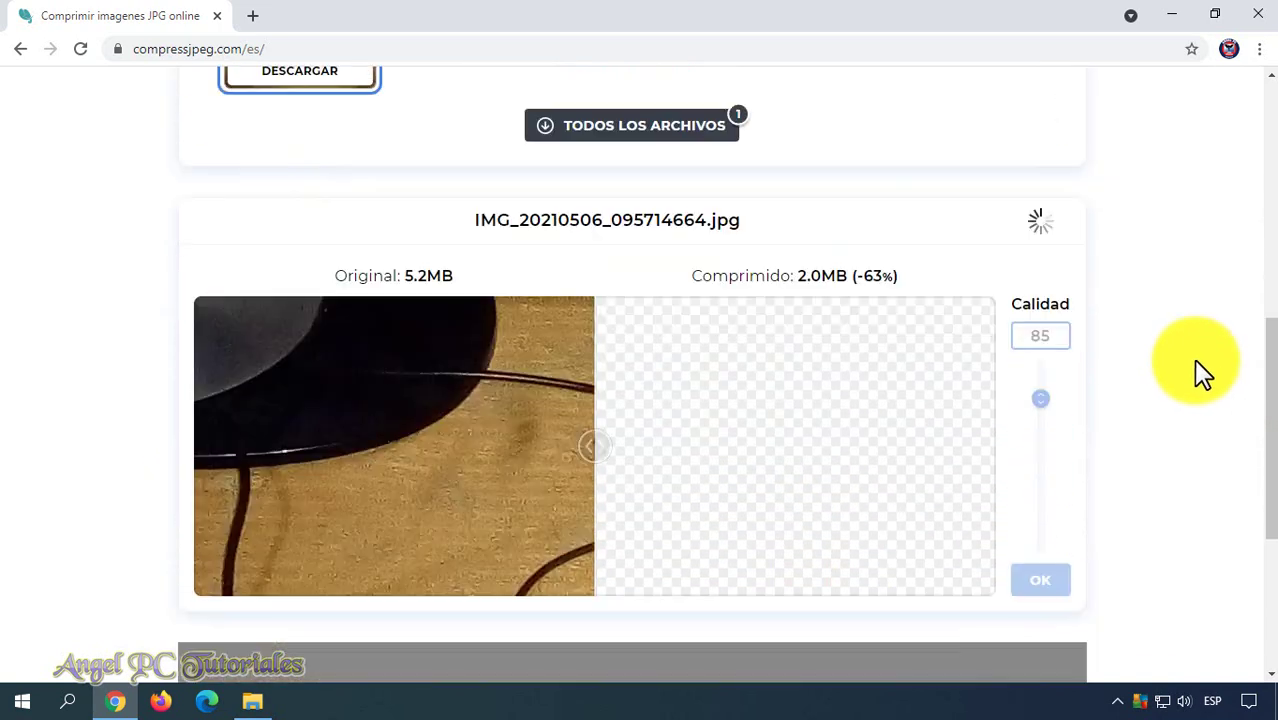